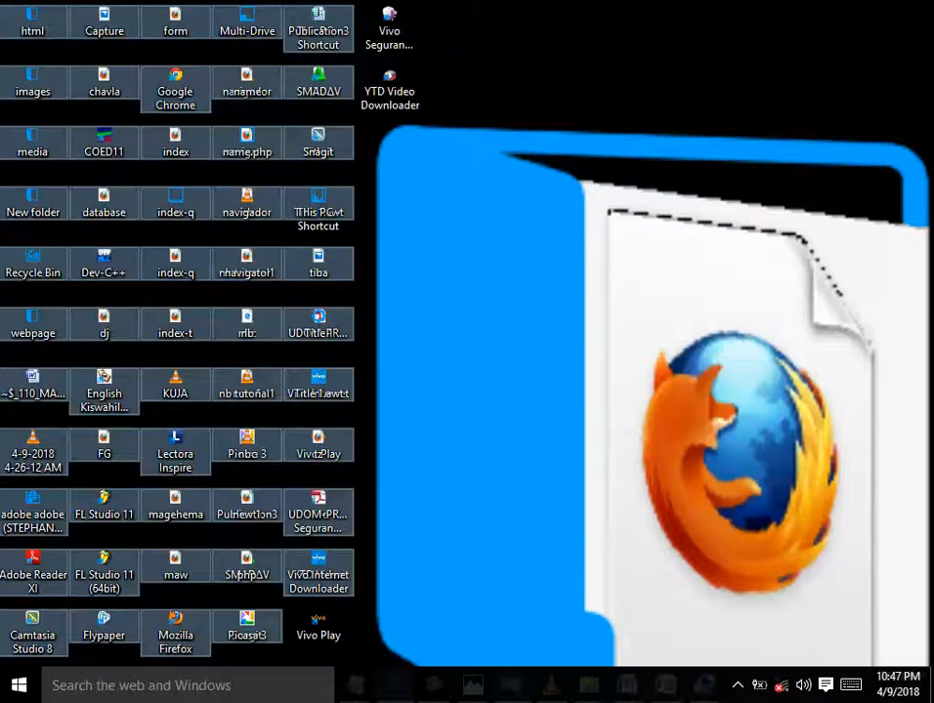
# Open a maximized File Explorer window and display the folders and drives of This PC
pyautogui.press('super+e')
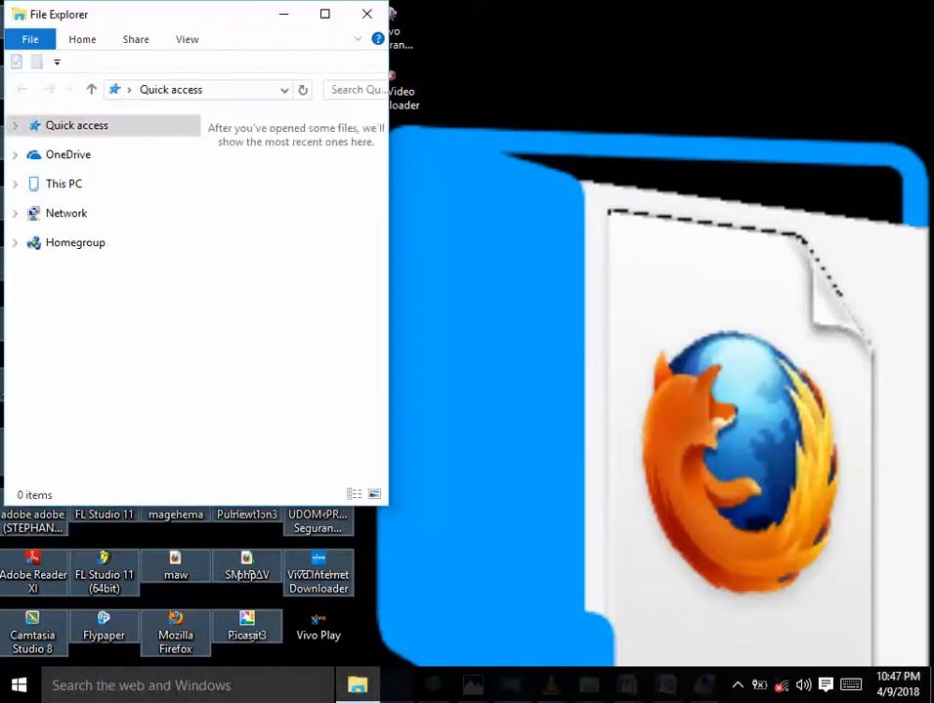
pyautogui.click(324, 13)
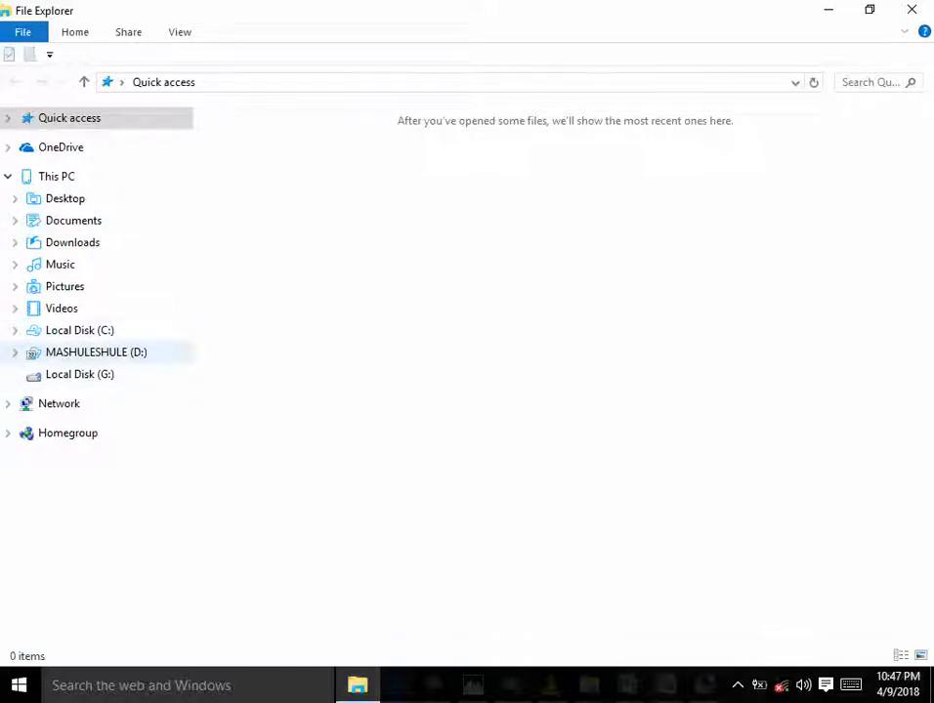
pyautogui.moveTo(107, 353); pyautogui.dragTo(156, 363)
pyautogui.click(55, 176)
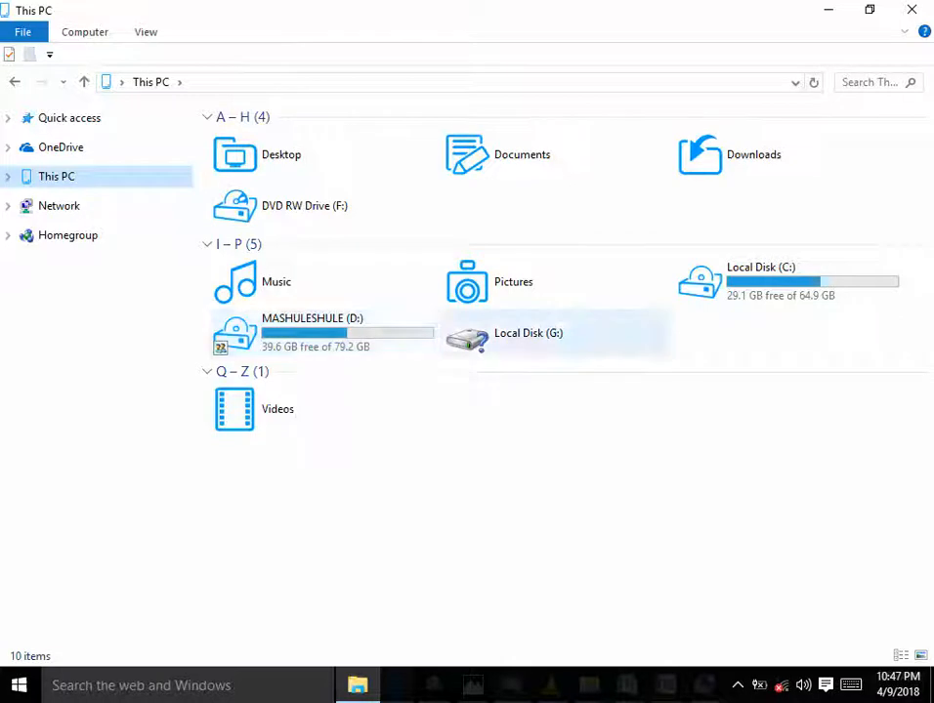
# Try to open Local Disk (G:) and dismiss its BitLocker password request without unlocking the drive
pyautogui.click(556, 334)
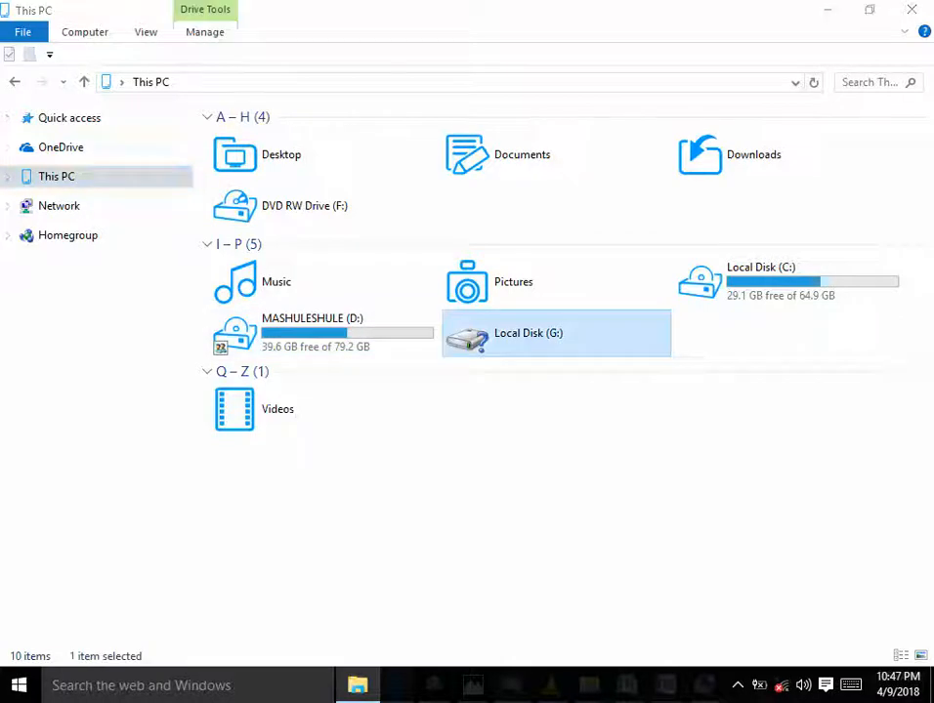
pyautogui.press('Escape')
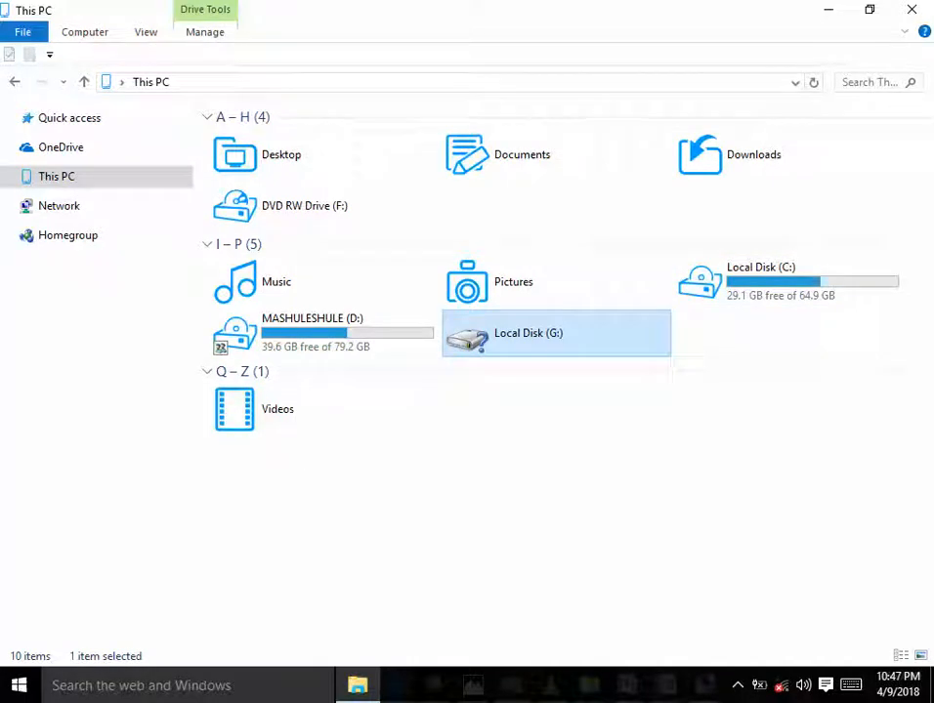
pyautogui.press('Return')
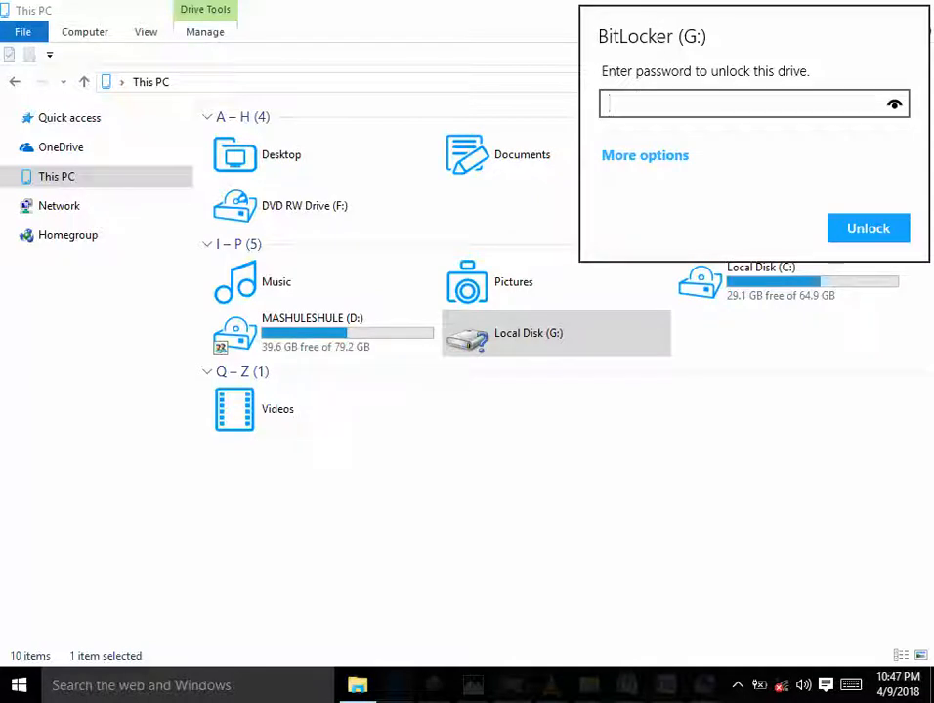
pyautogui.press('Escape')
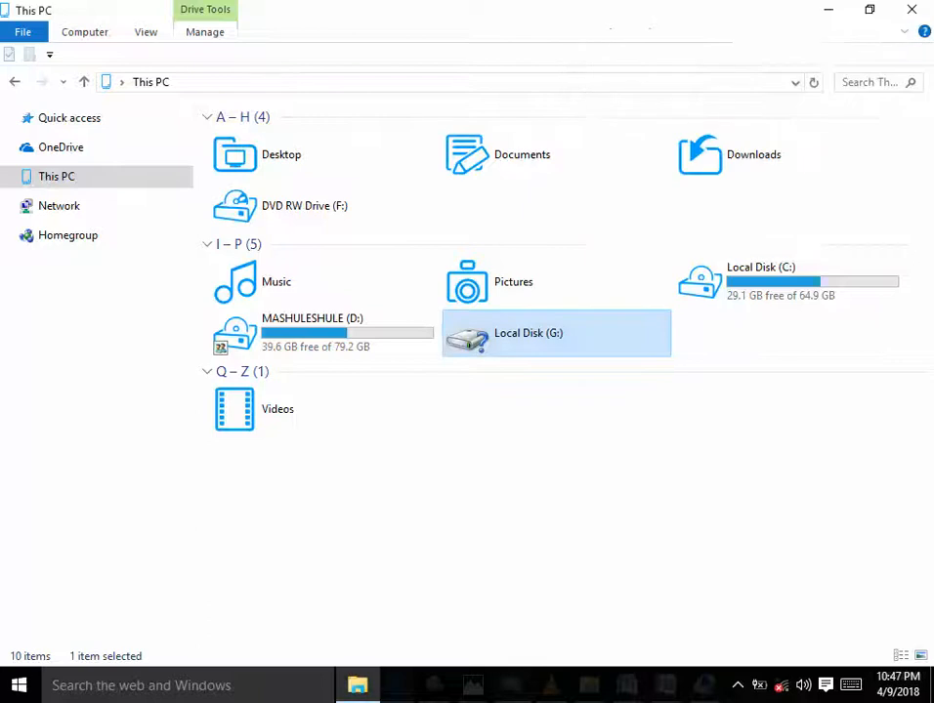
pyautogui.press('Return')
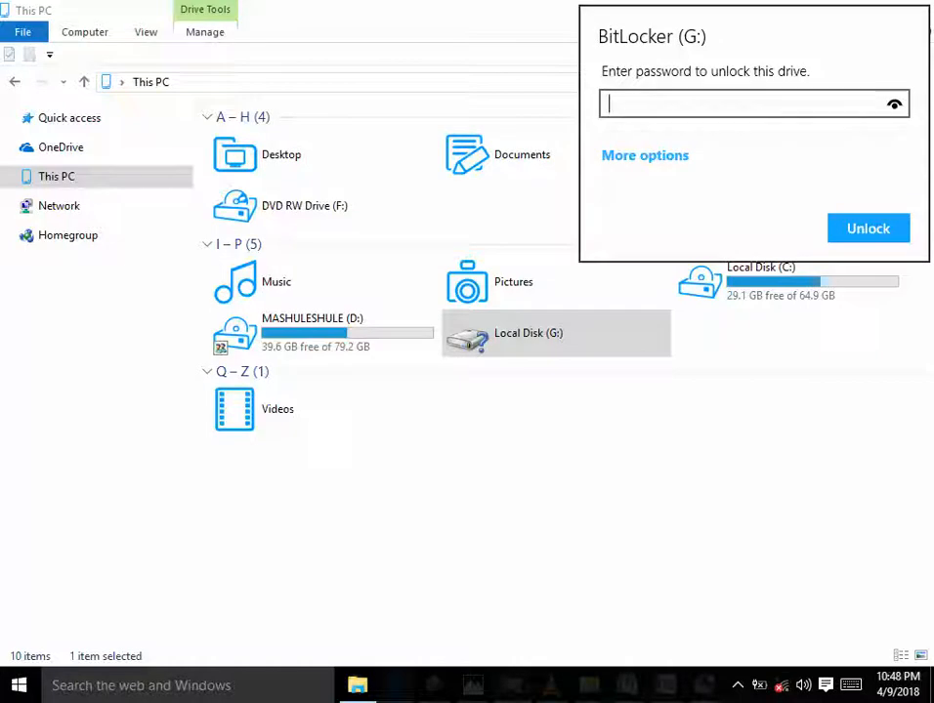
pyautogui.click(57, 177)
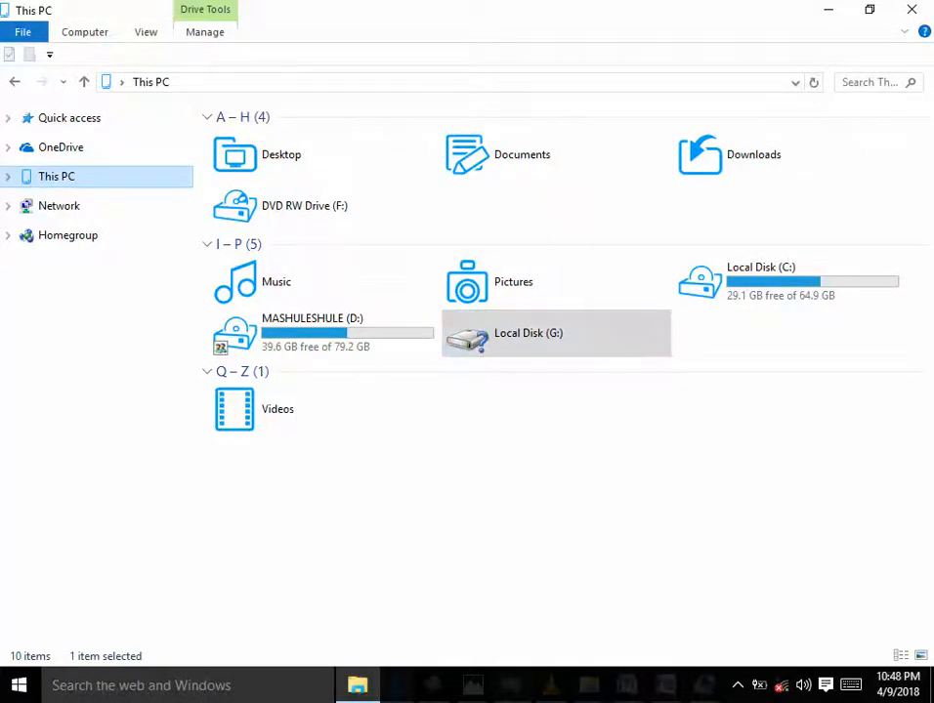
# Open the management console for This PC and display Disk Management in front
pyautogui.rightClick(134, 176)
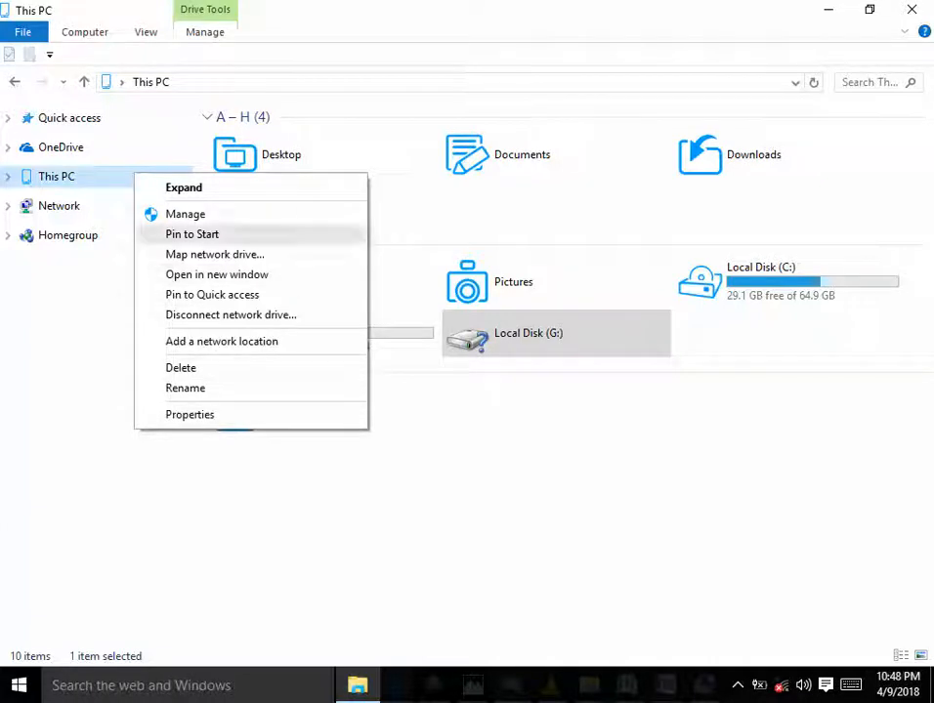
pyautogui.click(185, 214)
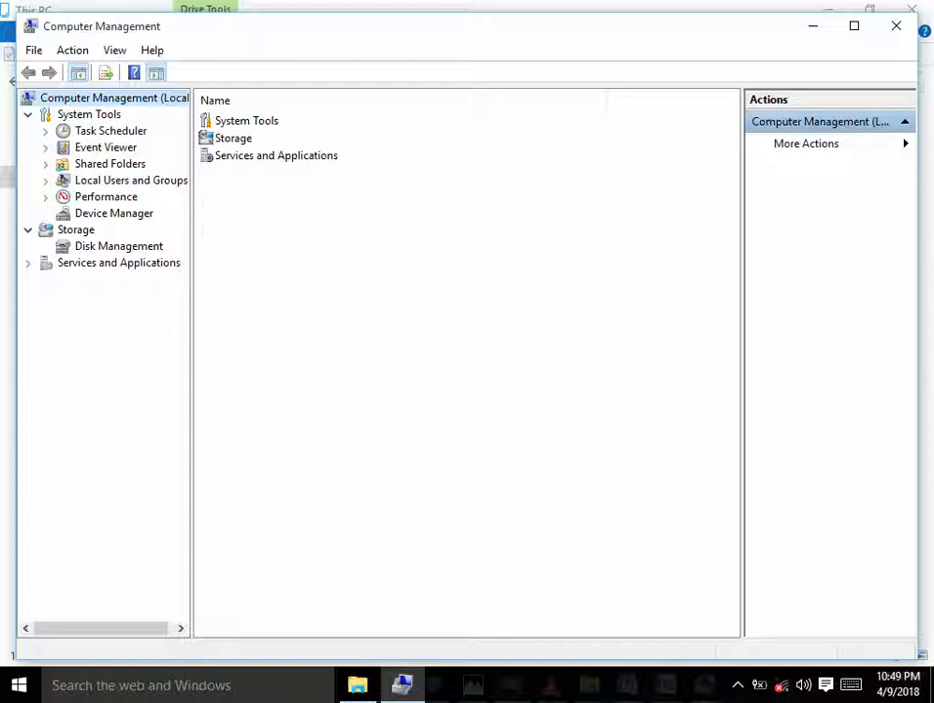
pyautogui.click(118, 246)
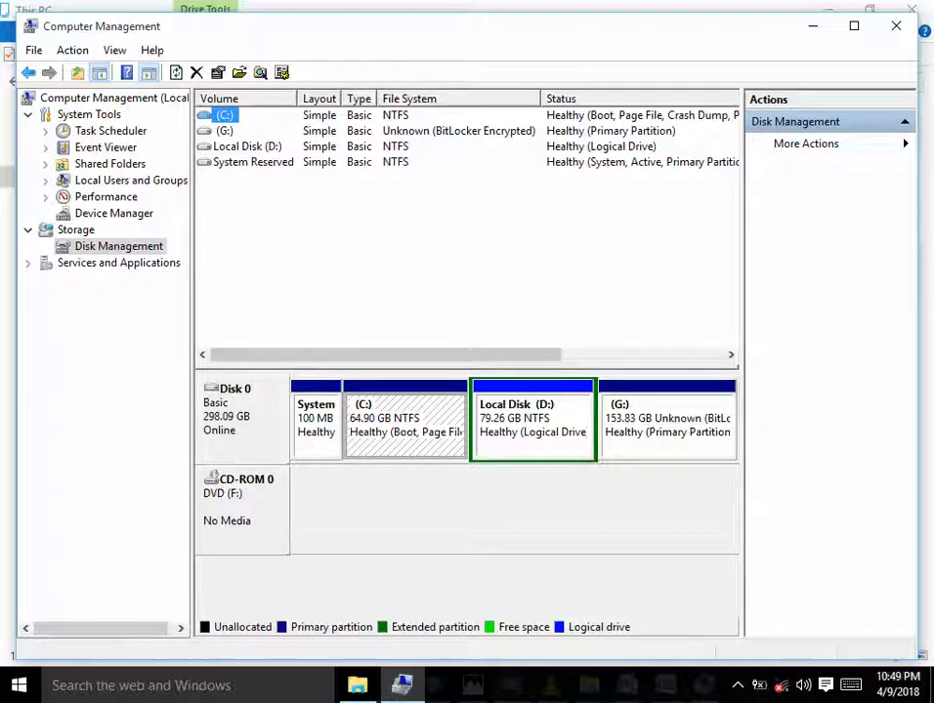
pyautogui.click(896, 25)
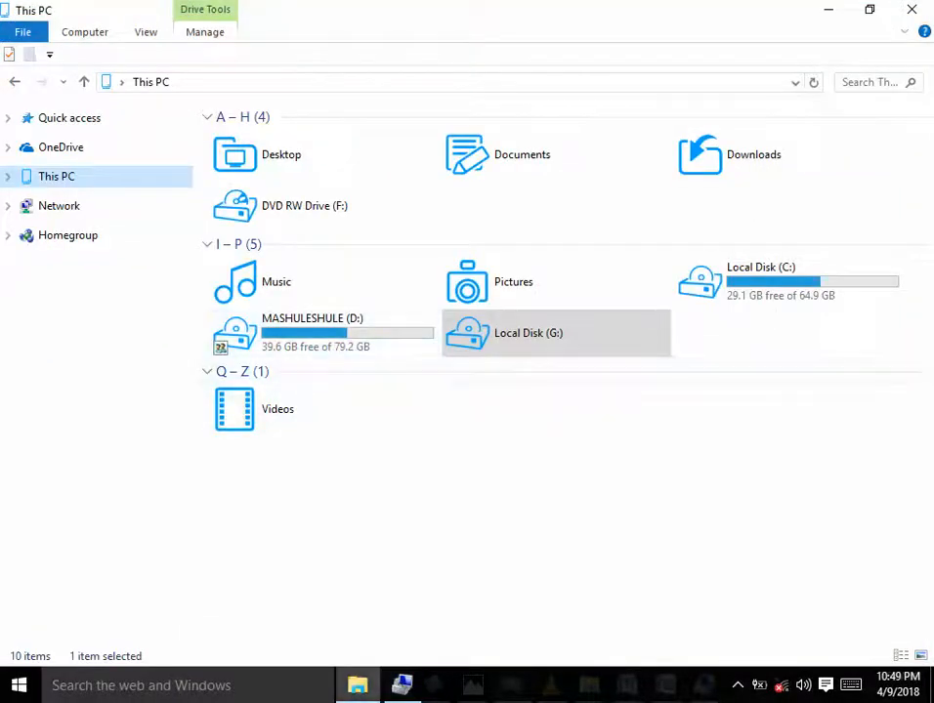
pyautogui.moveTo(402, 685)
pyautogui.click(401, 586)
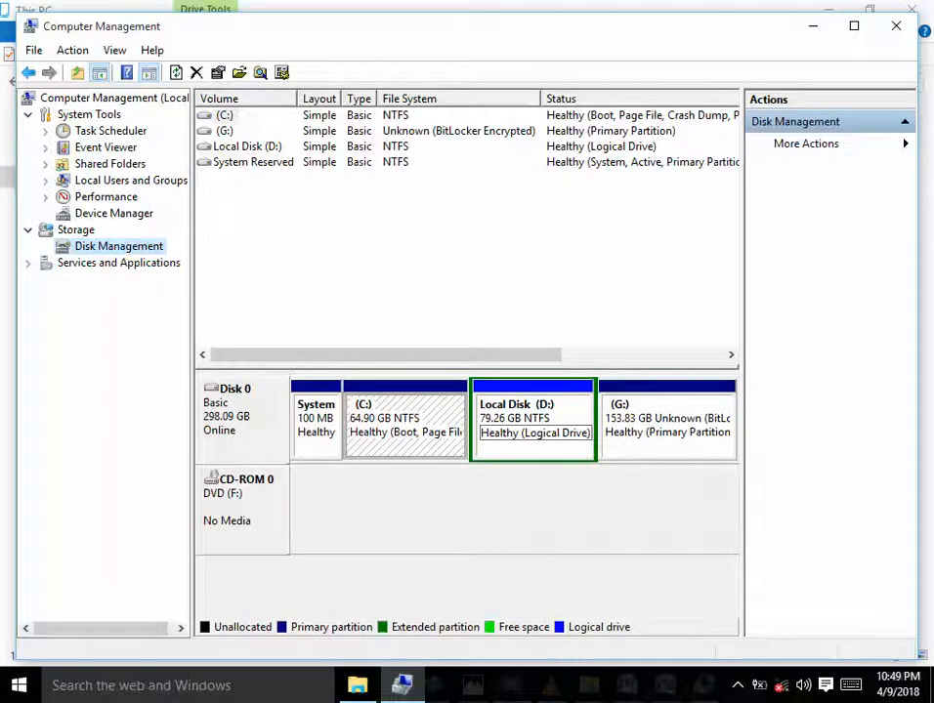
# Select the Local Disk (D:) volume and open its Change Drive Letter and Paths settings
pyautogui.click(534, 431)
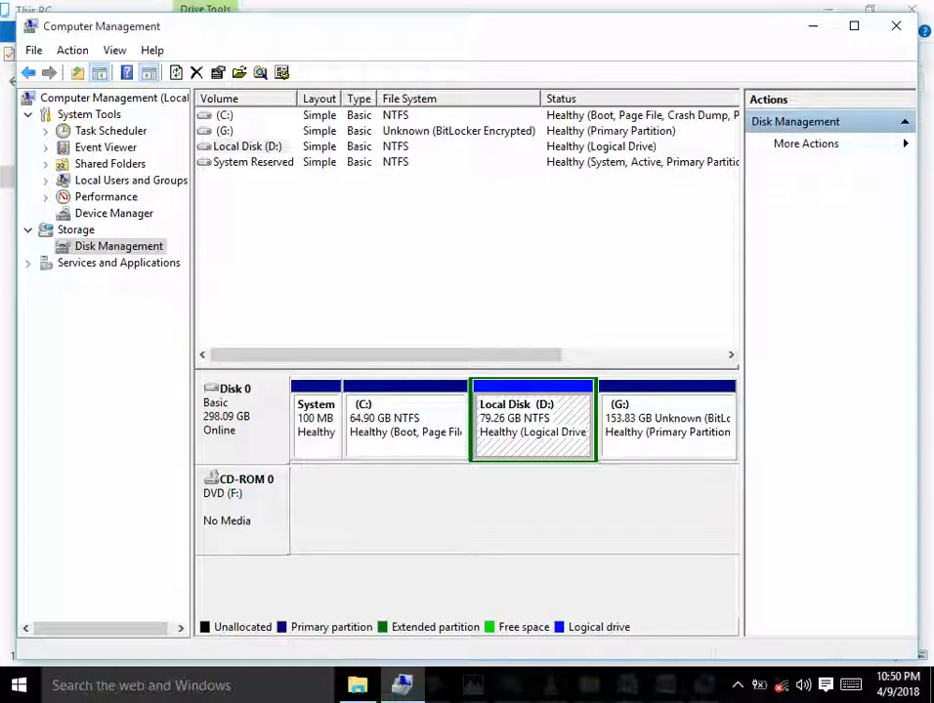
pyautogui.click(905, 122)
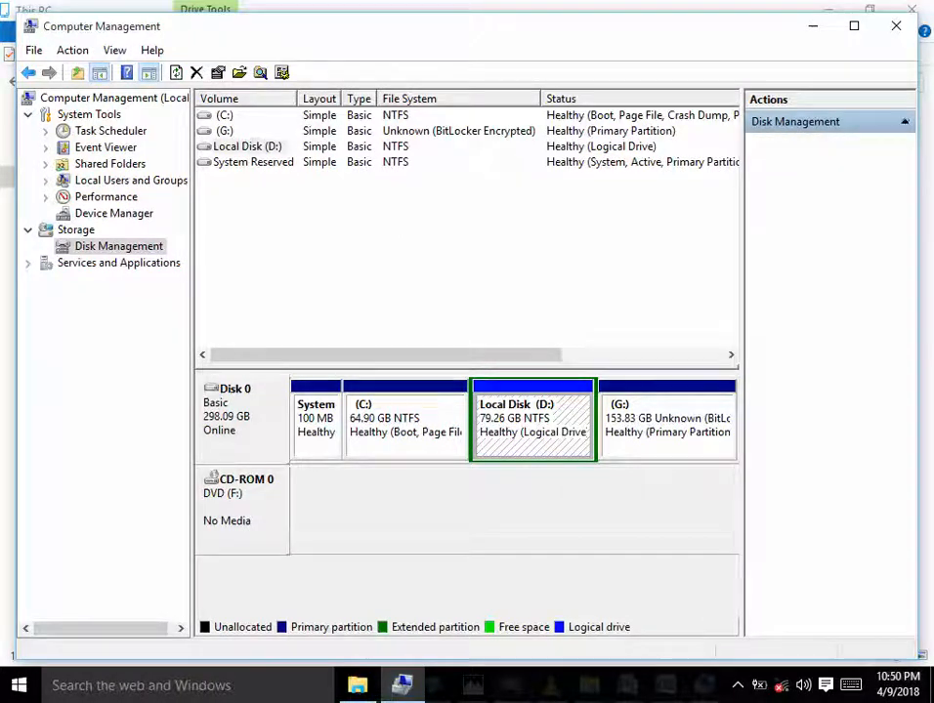
pyautogui.click(904, 122)
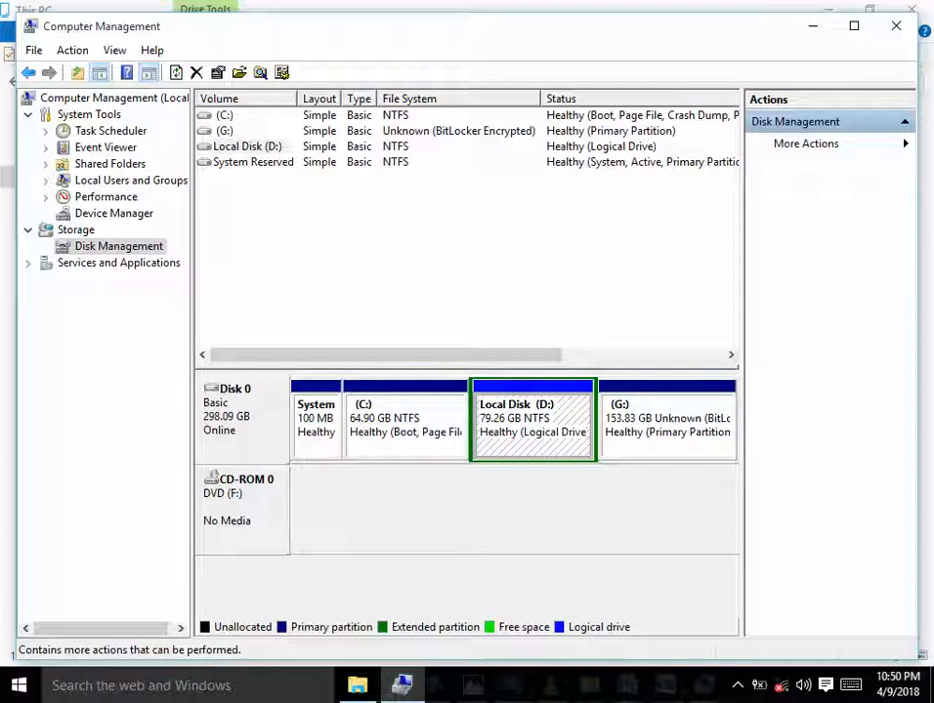
pyautogui.click(806, 144)
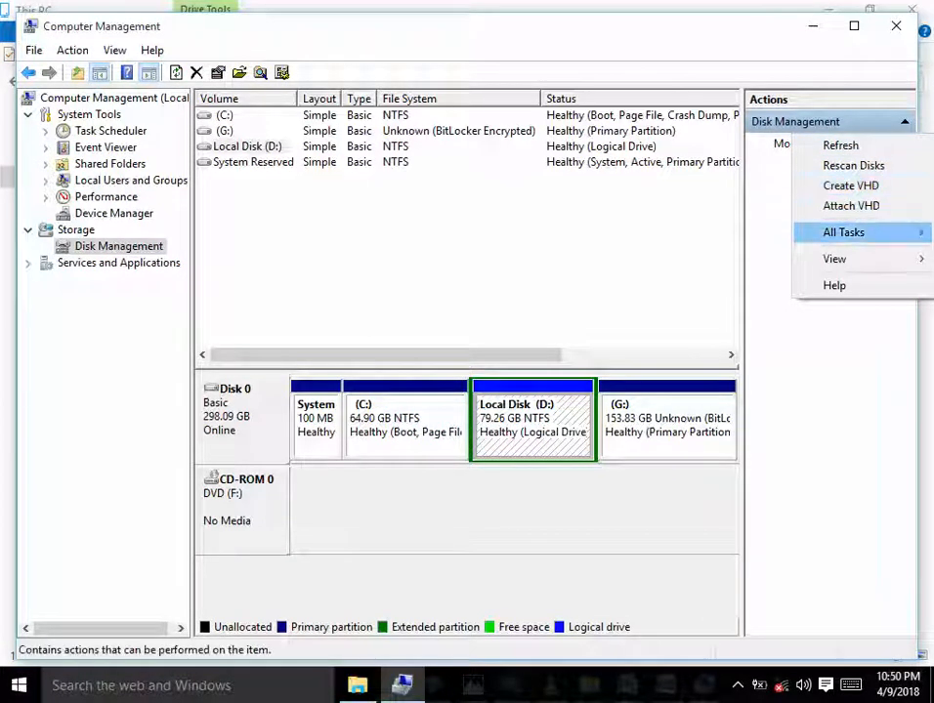
pyautogui.moveTo(842, 233)
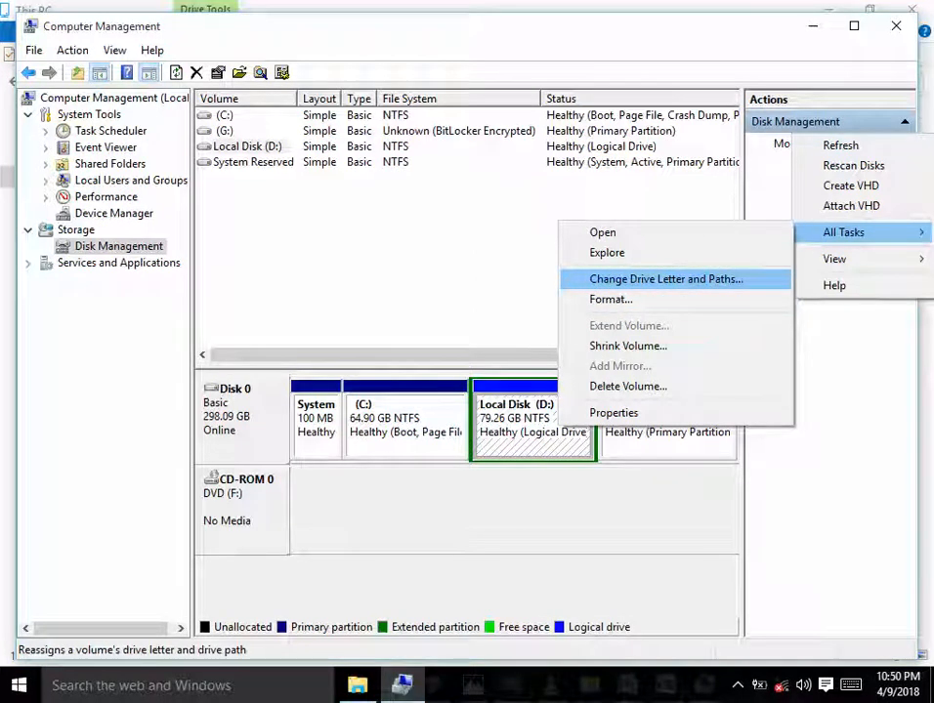
pyautogui.press('Return')
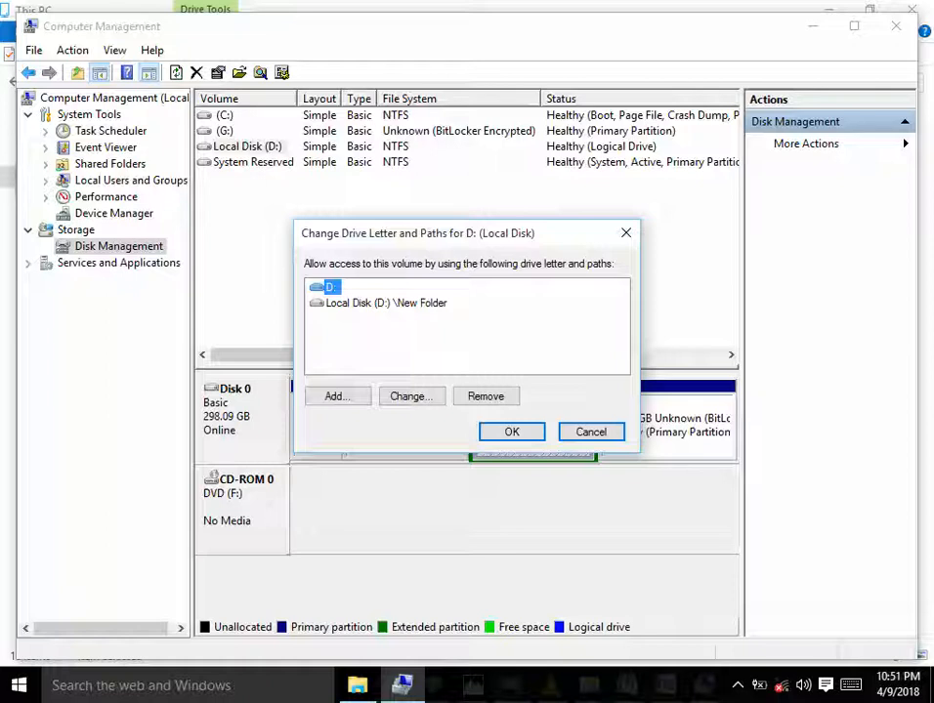
# Remove the drive letter D: from the Local Disk volume, closing the open This PC window before the final confirmation
pyautogui.click(485, 396)
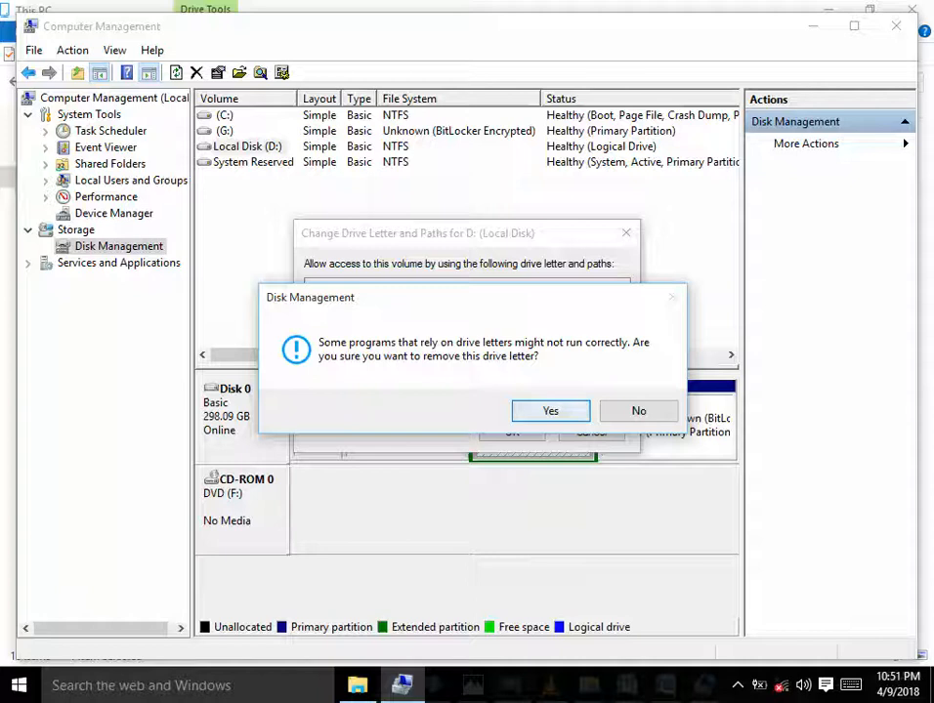
pyautogui.press('Return')
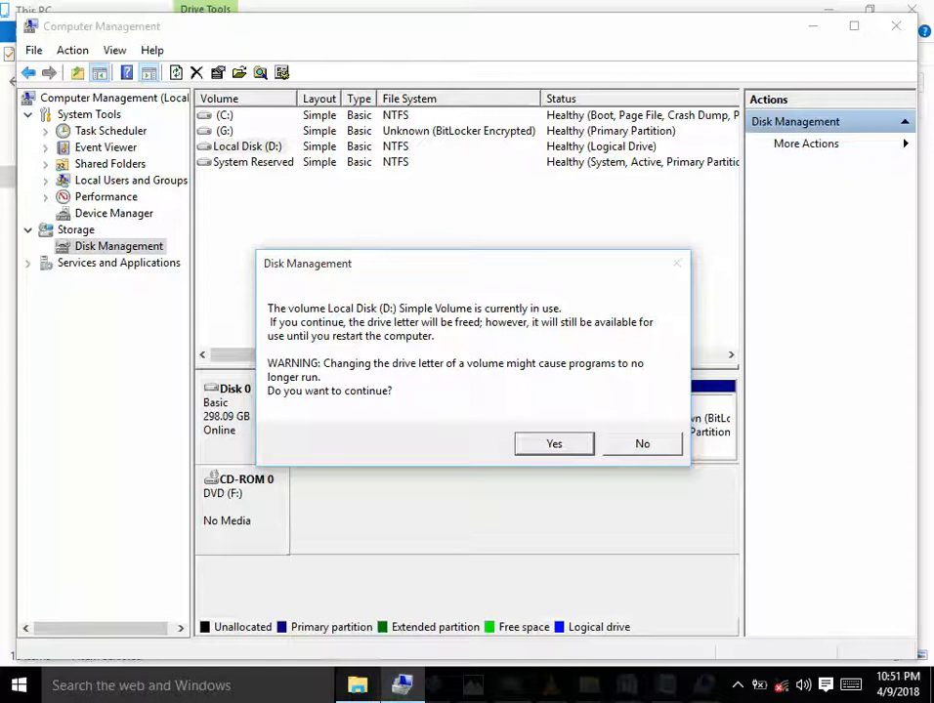
pyautogui.moveTo(356, 684)
pyautogui.moveTo(390, 576)
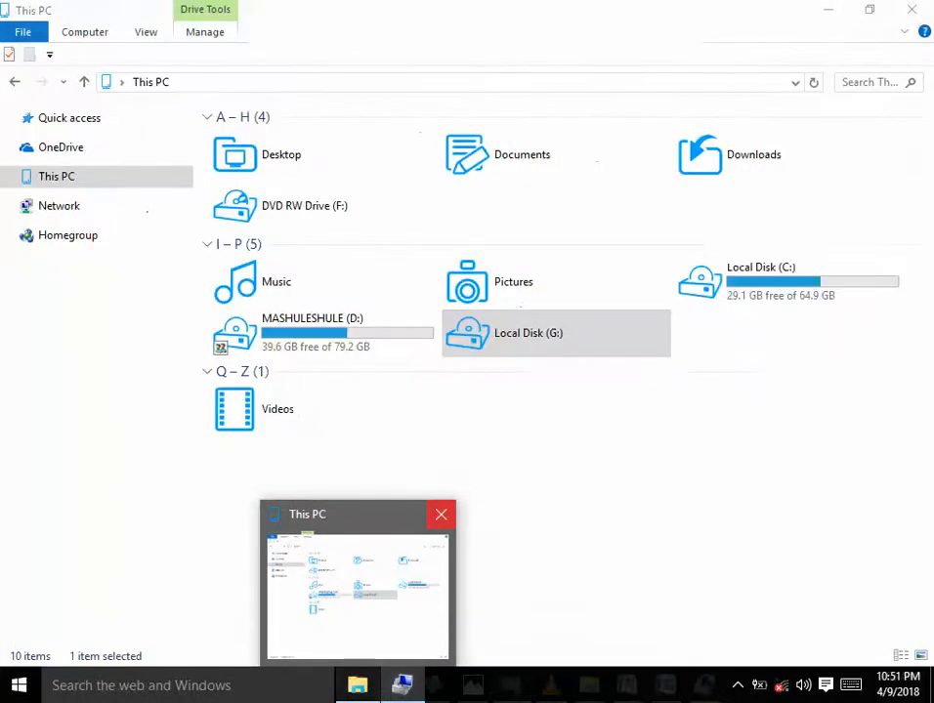
pyautogui.click(441, 514)
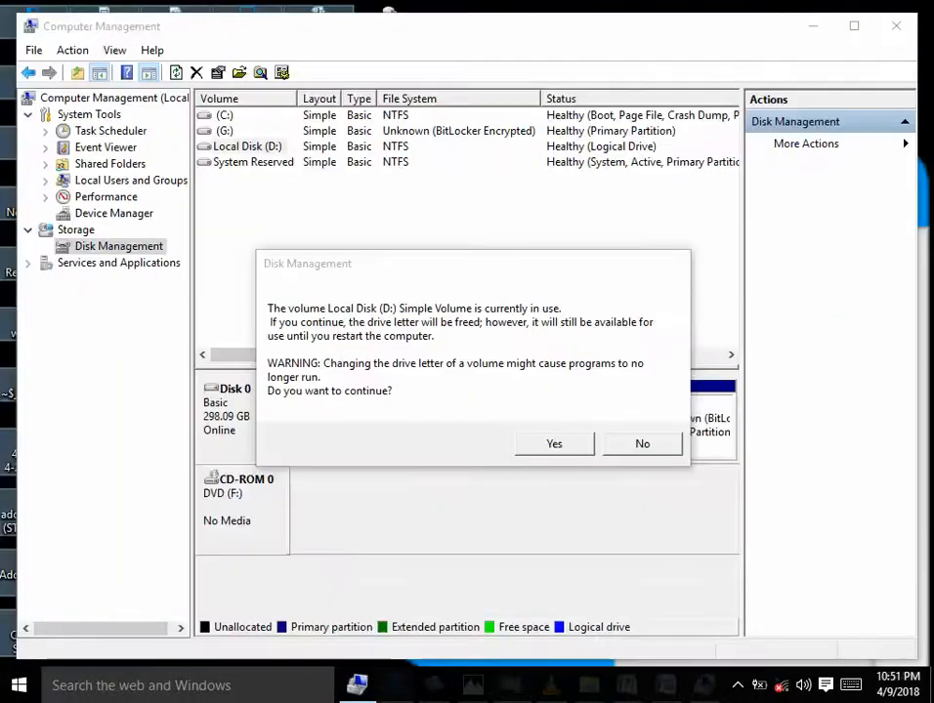
pyautogui.moveTo(356, 685)
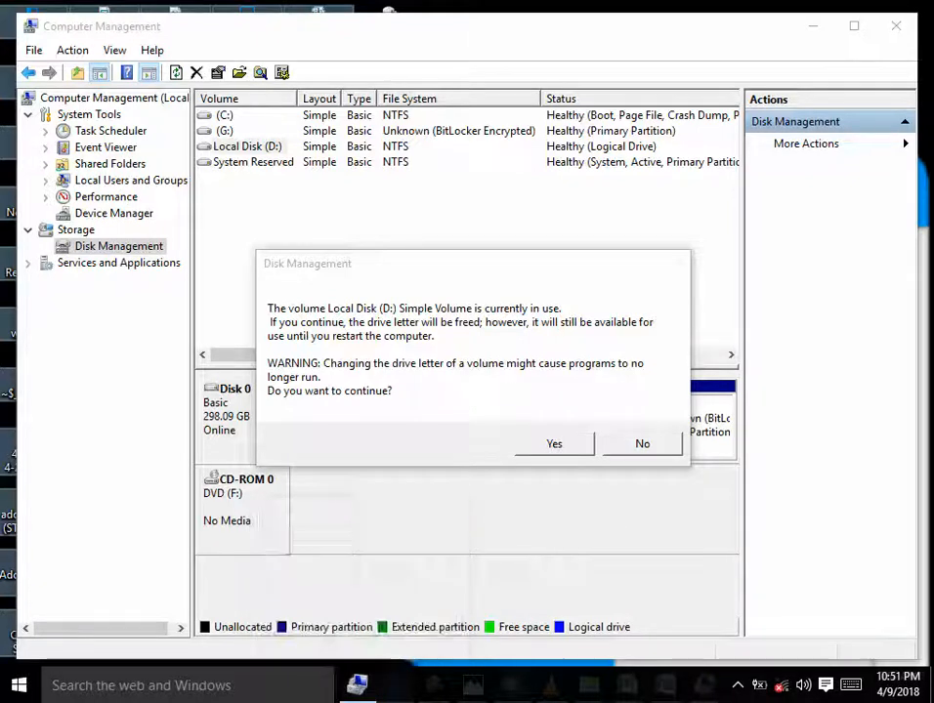
pyautogui.click(554, 443)
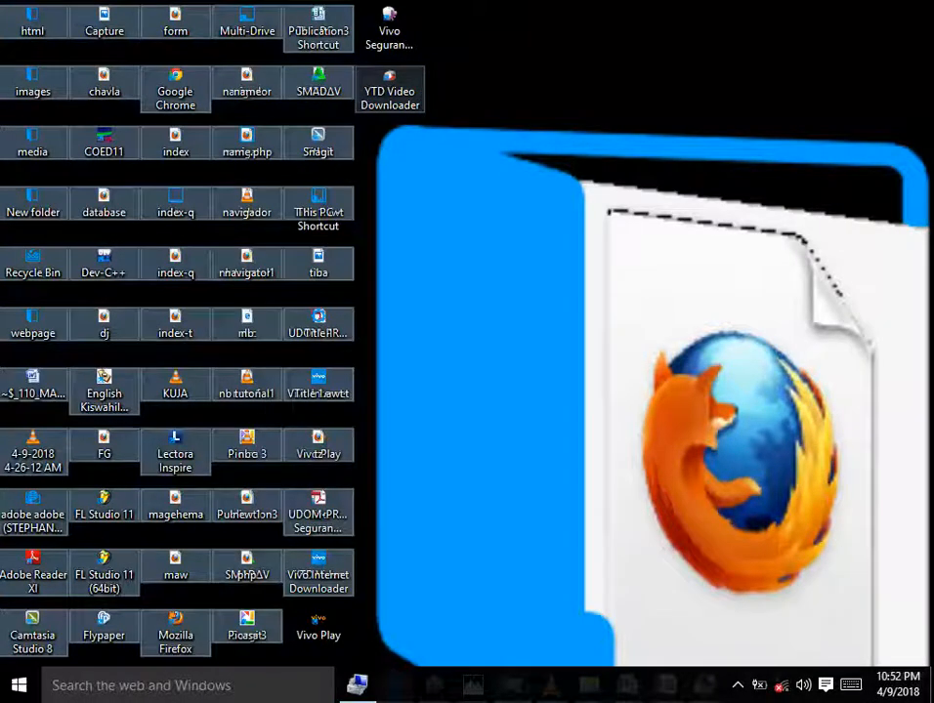
# Reopen File Explorer at This PC and refresh its contents to check the drives
pyautogui.press('super+e')
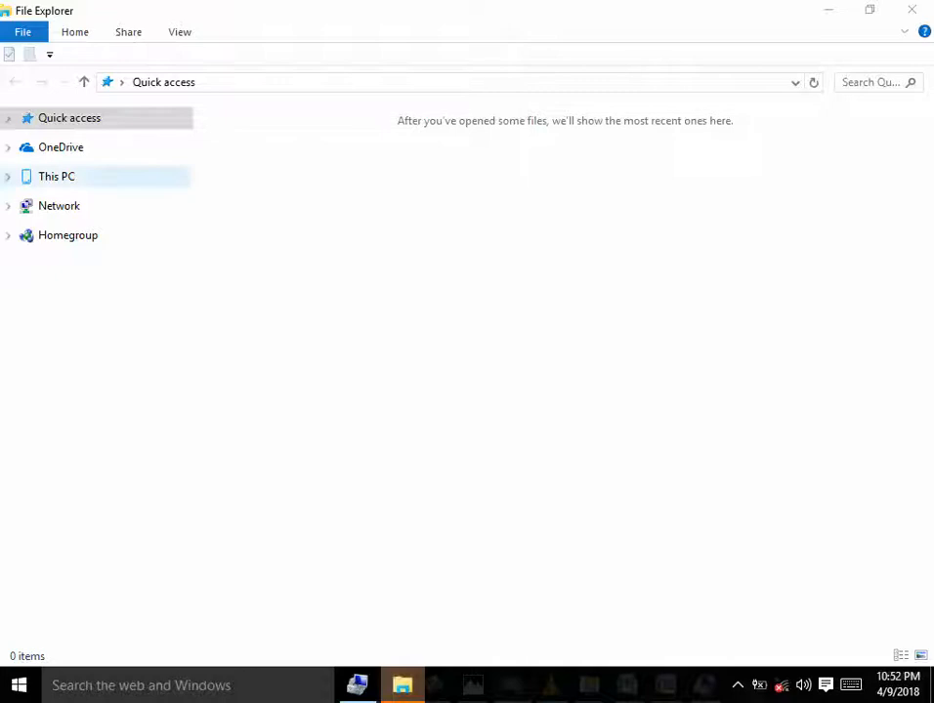
pyautogui.click(56, 177)
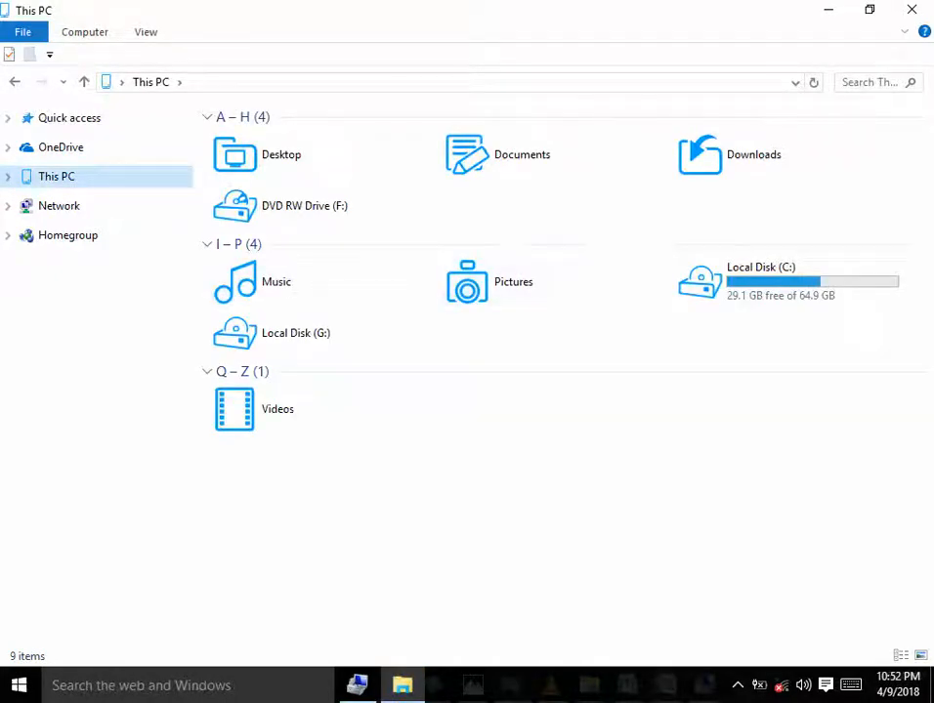
pyautogui.rightClick(588, 336)
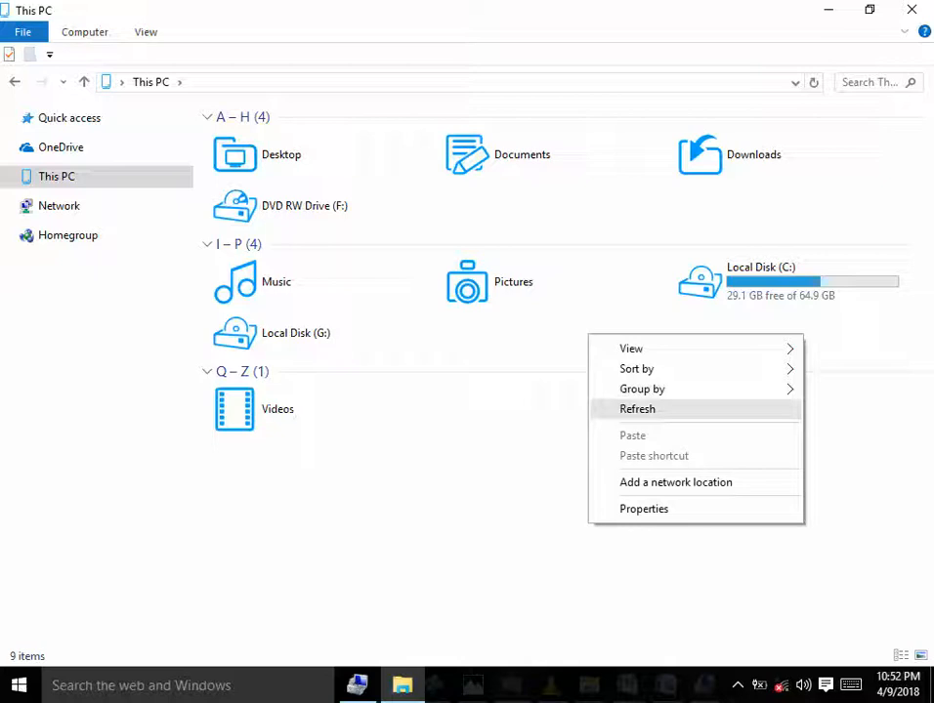
pyautogui.click(644, 409)
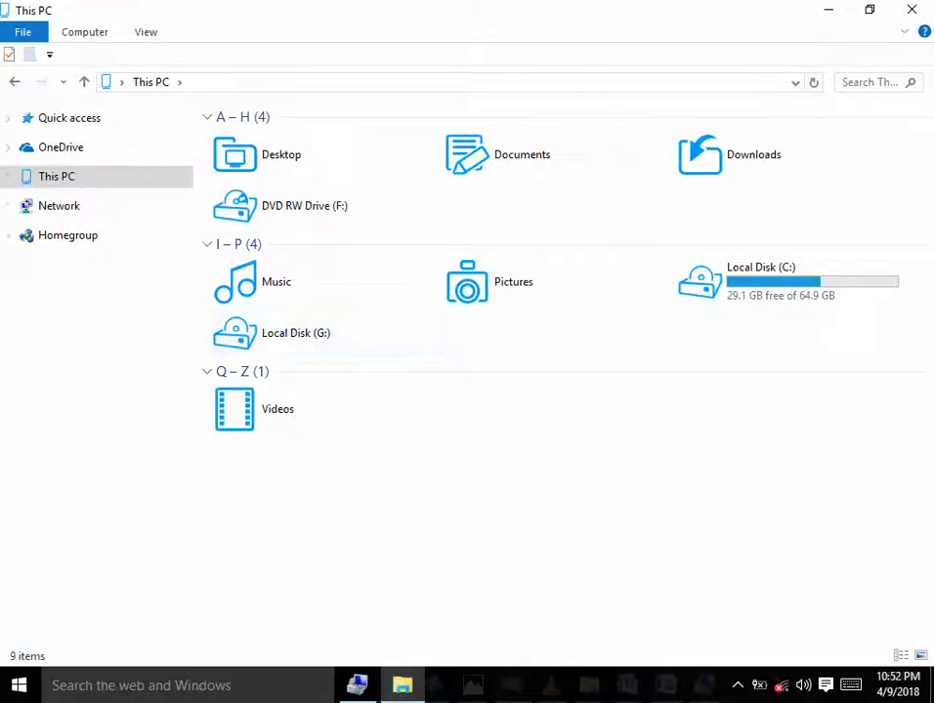
# Collapse the A–H and Q–Z groups in This PC, keep I–P expanded, and try to open Local Disk (G:)
pyautogui.click(207, 244)
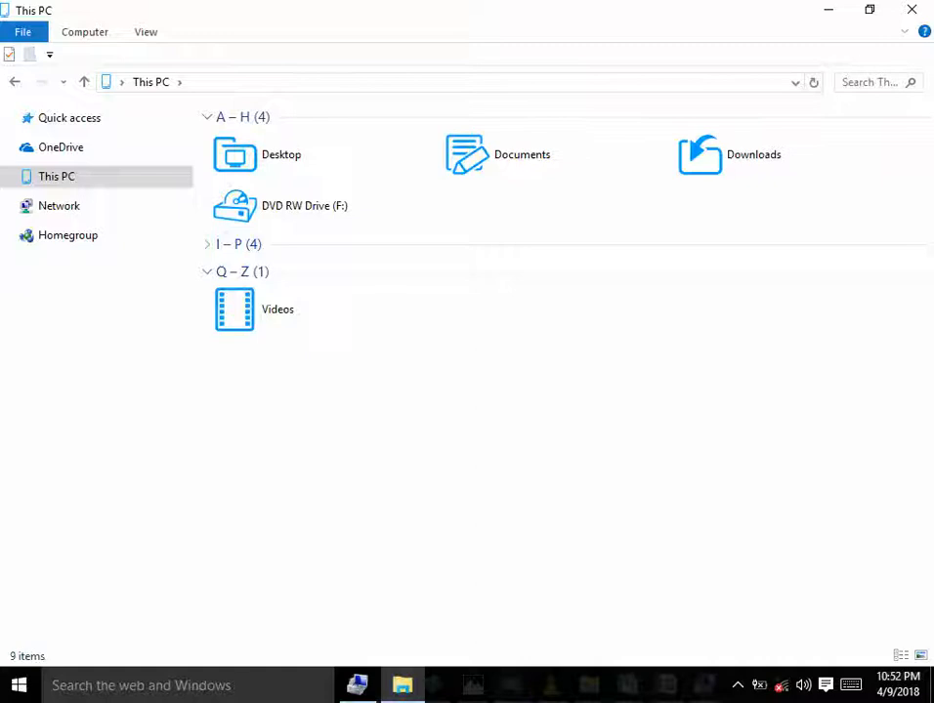
pyautogui.click(207, 272)
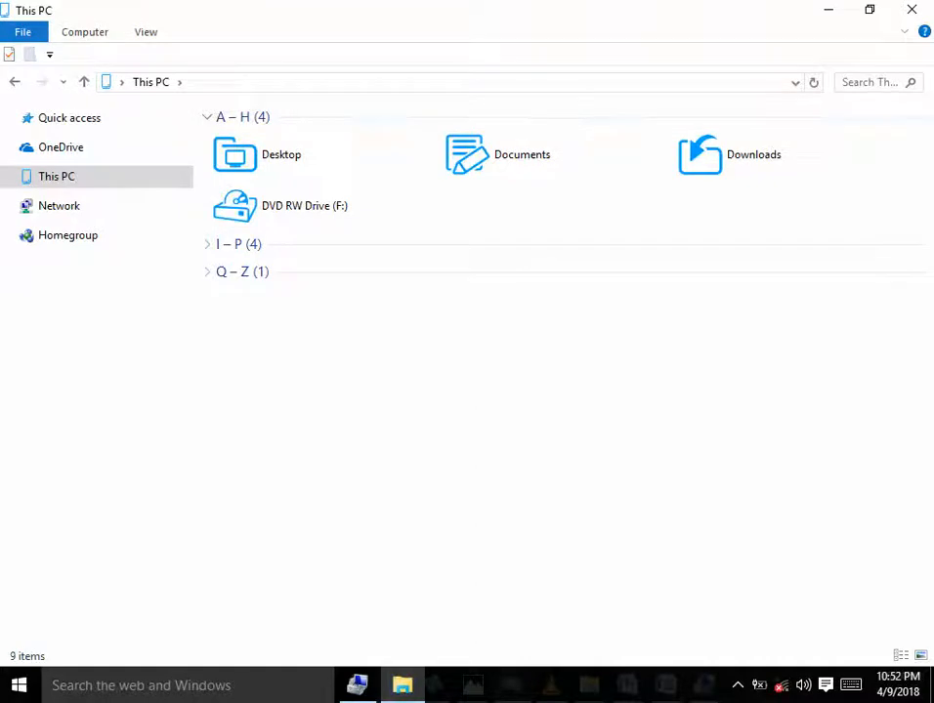
pyautogui.click(207, 117)
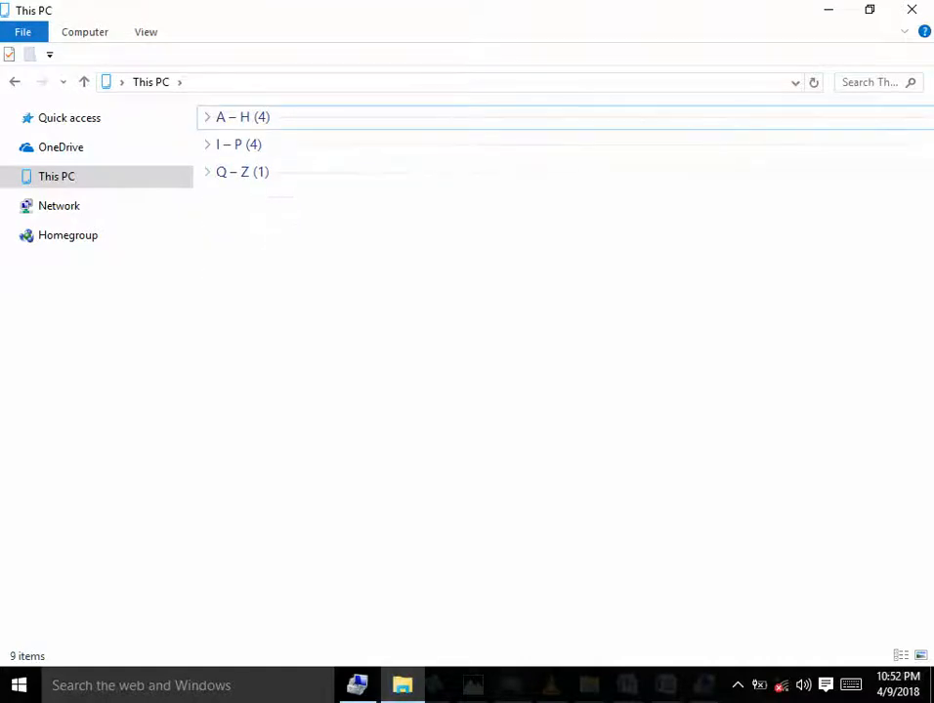
pyautogui.click(207, 144)
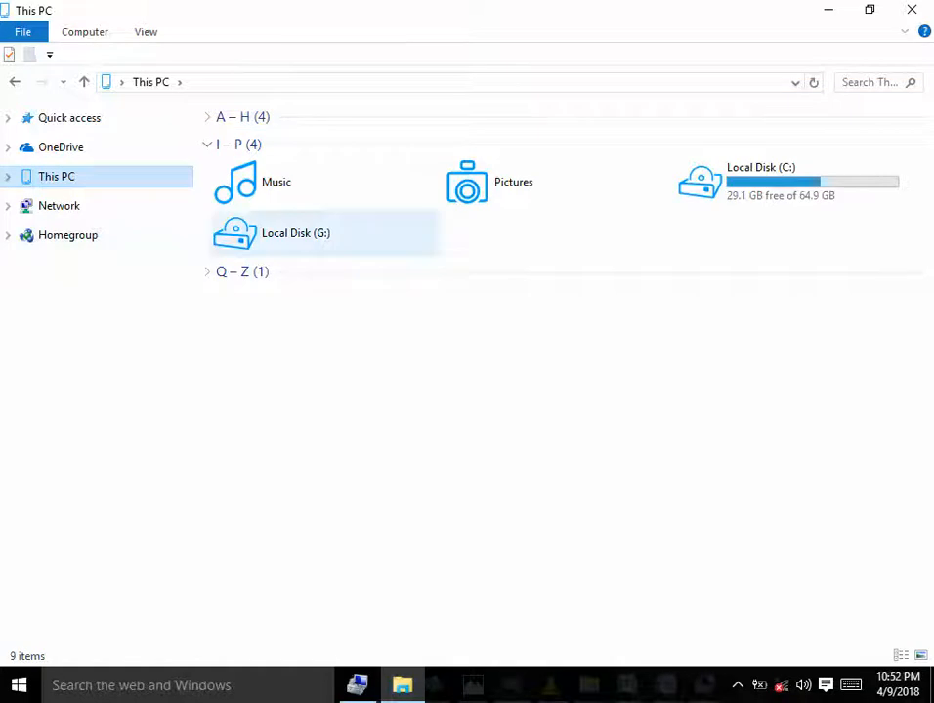
pyautogui.doubleClick(293, 232)
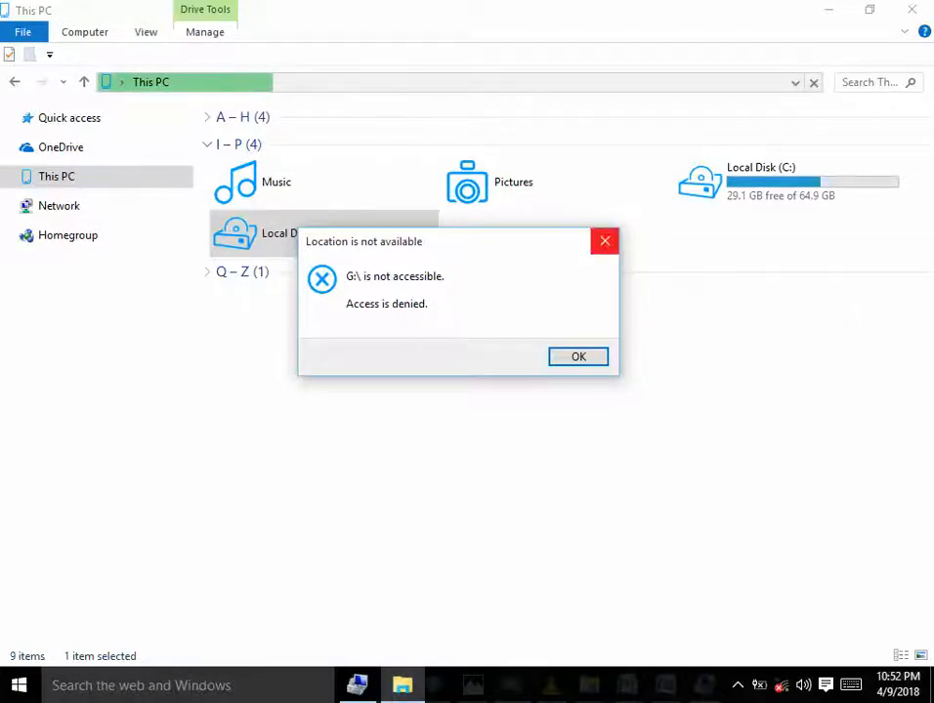
# Dismiss the Location is not available error for G:\ and minimize the This PC window
pyautogui.click(604, 240)
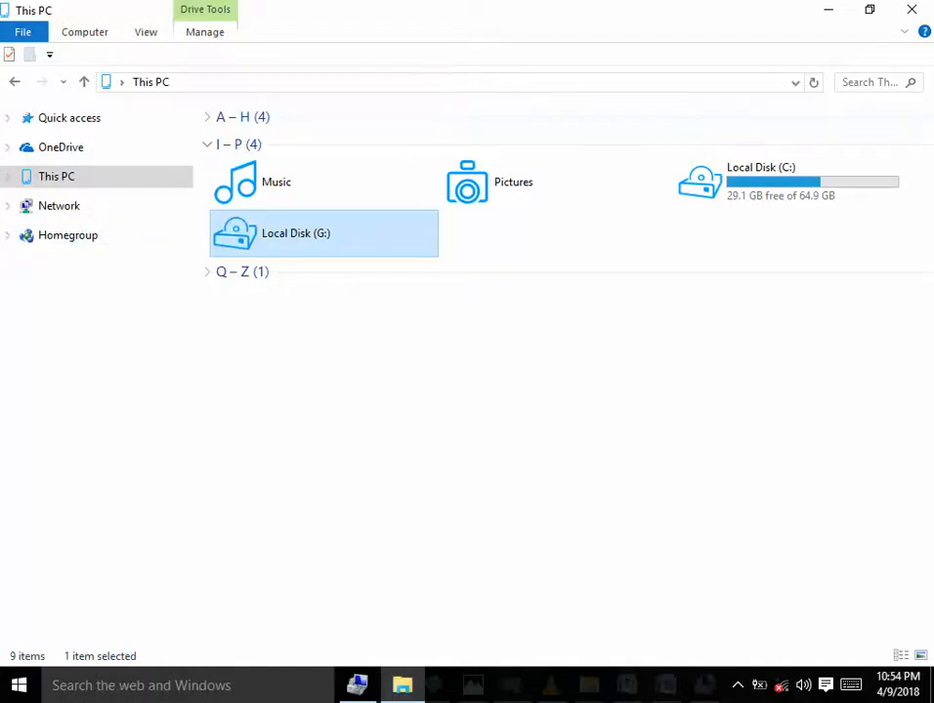
pyautogui.click(828, 9)
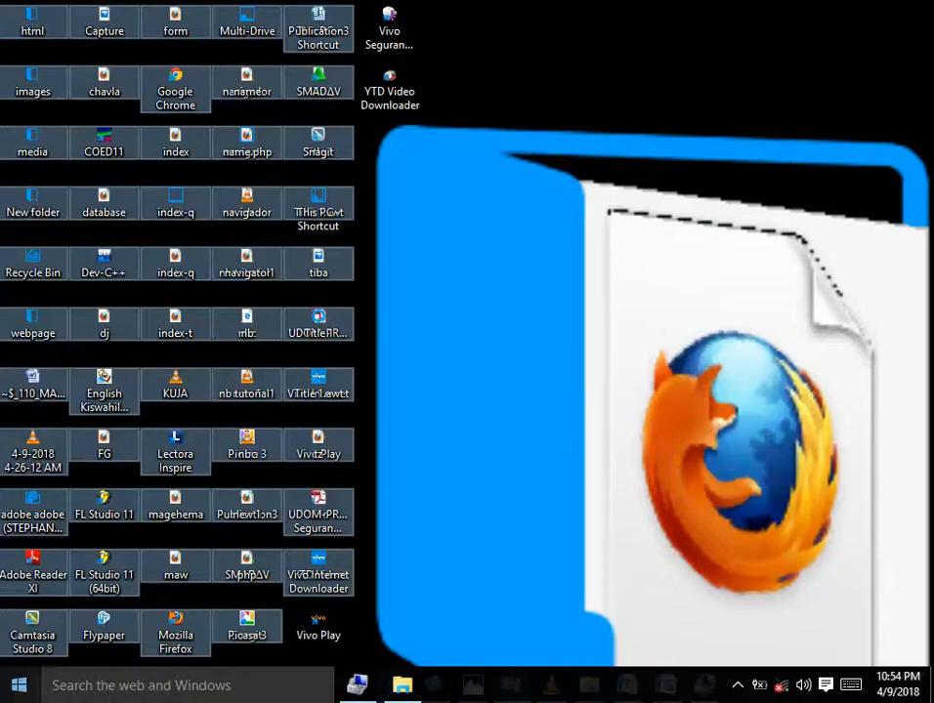
# Search Windows for "cmd" and open Command Prompt
pyautogui.press('super')
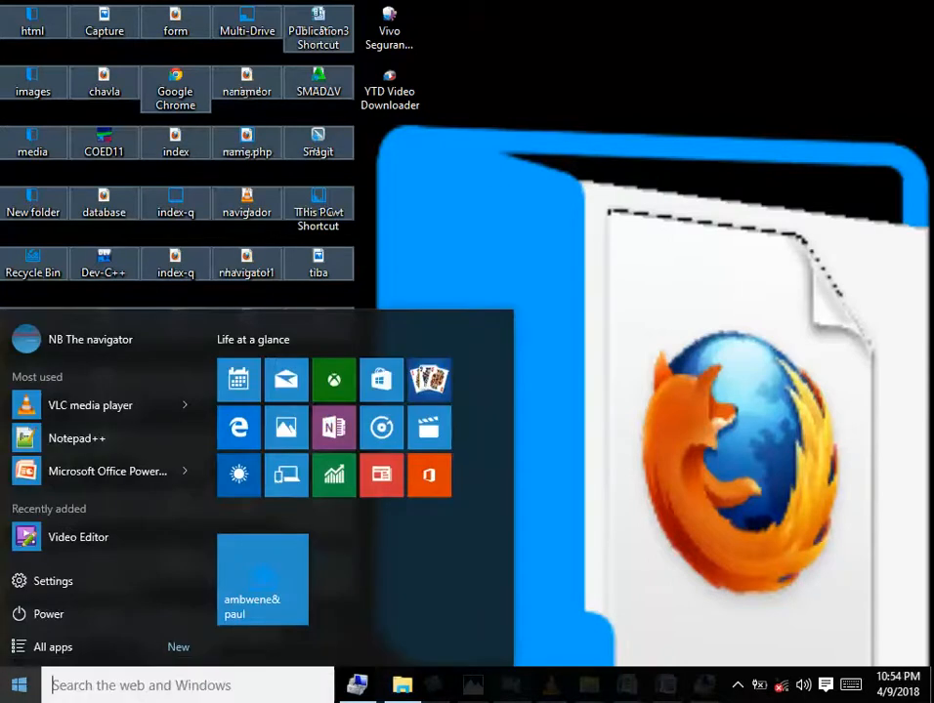
pyautogui.write('c')
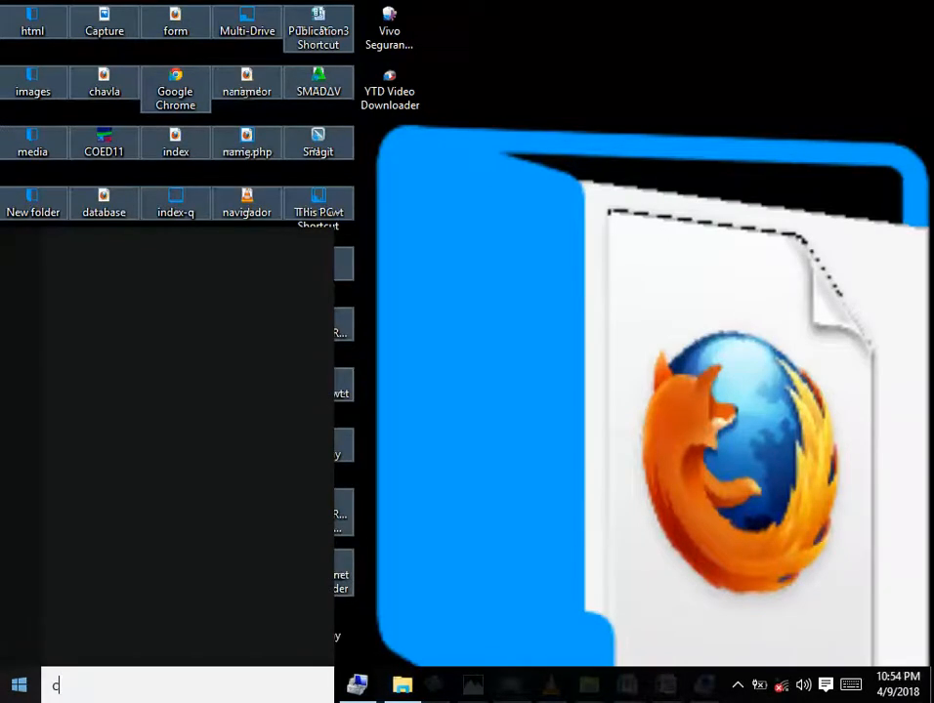
pyautogui.write('md')
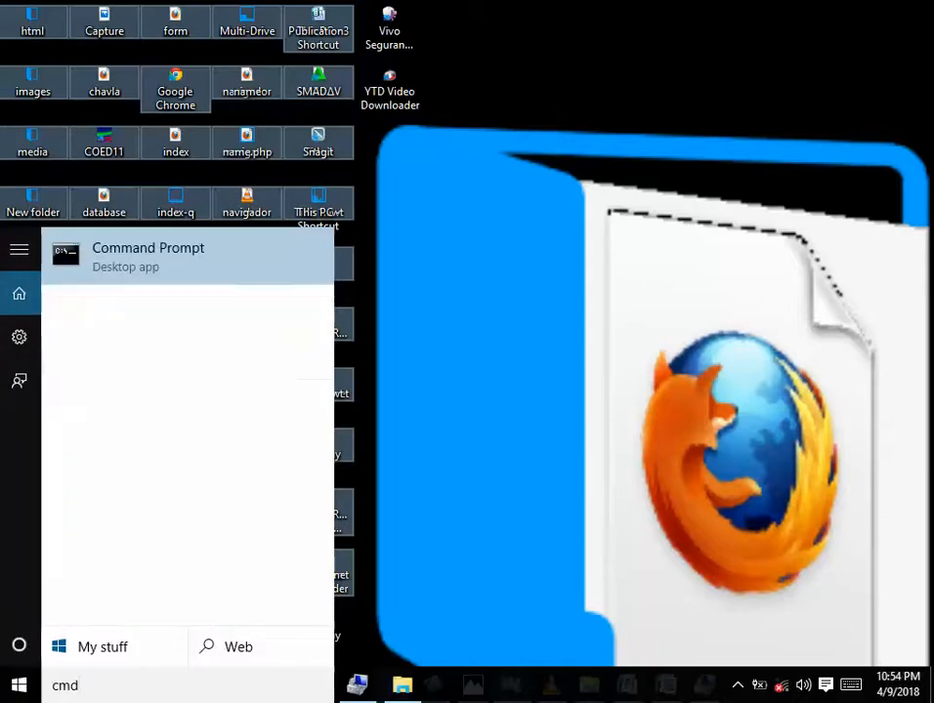
pyautogui.press('Return')
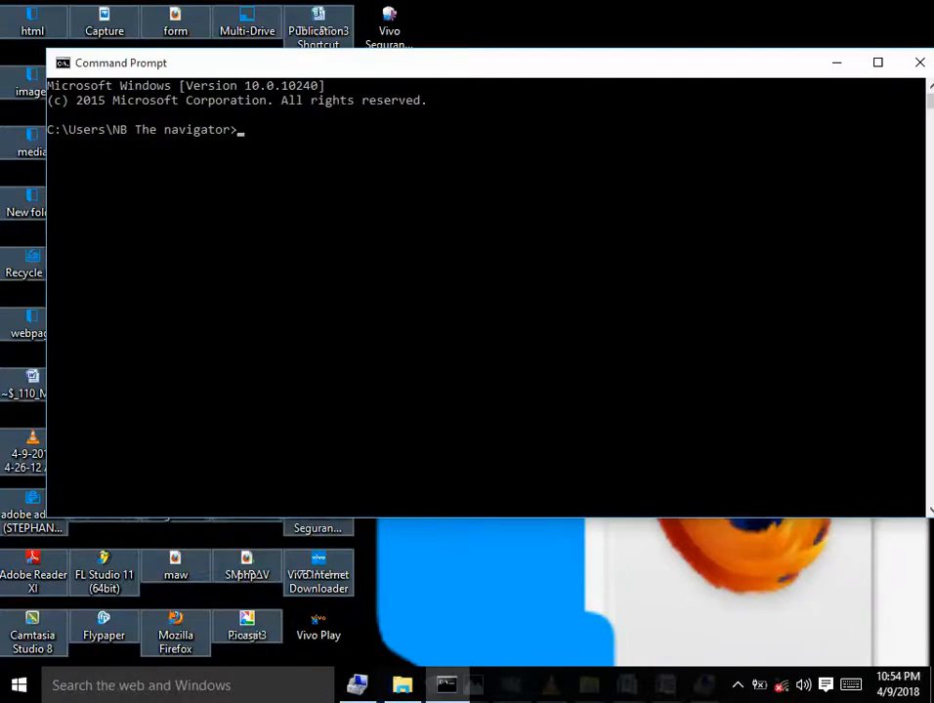
pyautogui.click(305, 129)
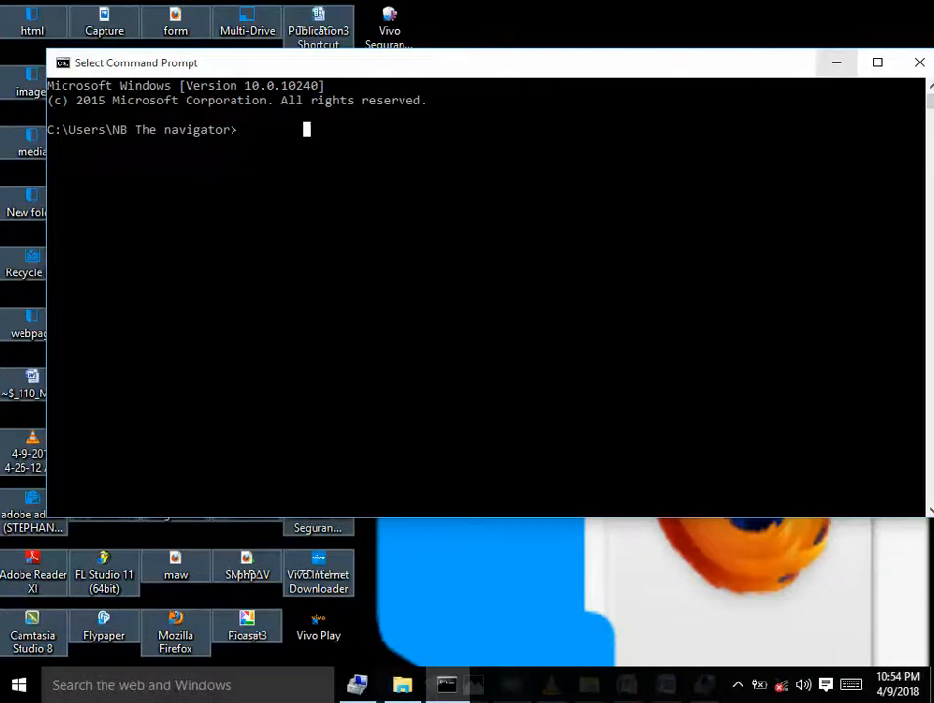
# Show the desktop with the Command Prompt window out of the way and reveal the hidden notification area icons
pyautogui.press('super+d')
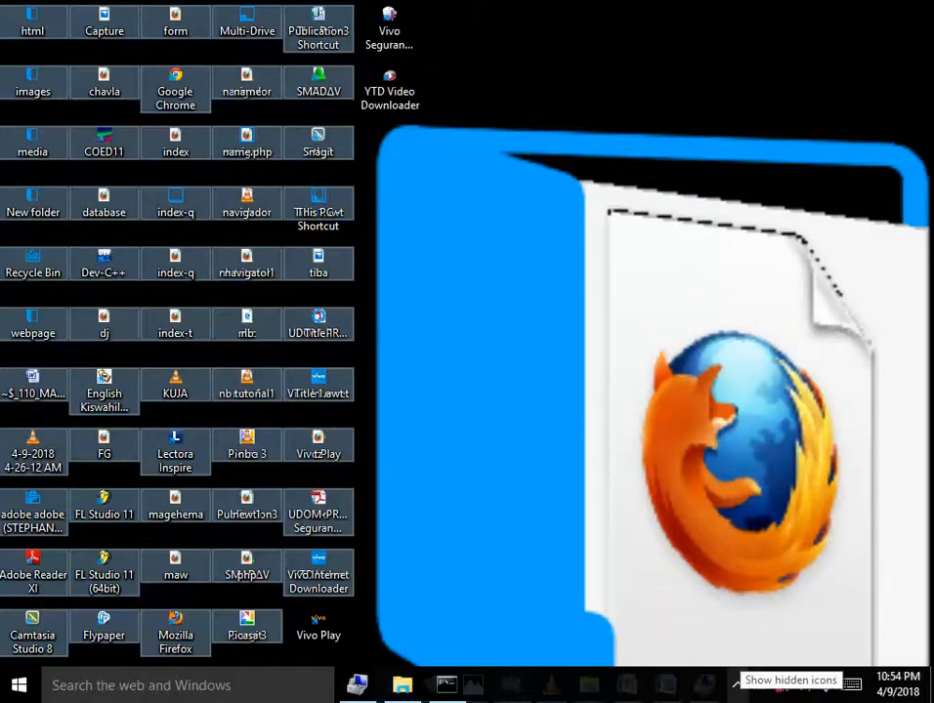
pyautogui.click(736, 685)
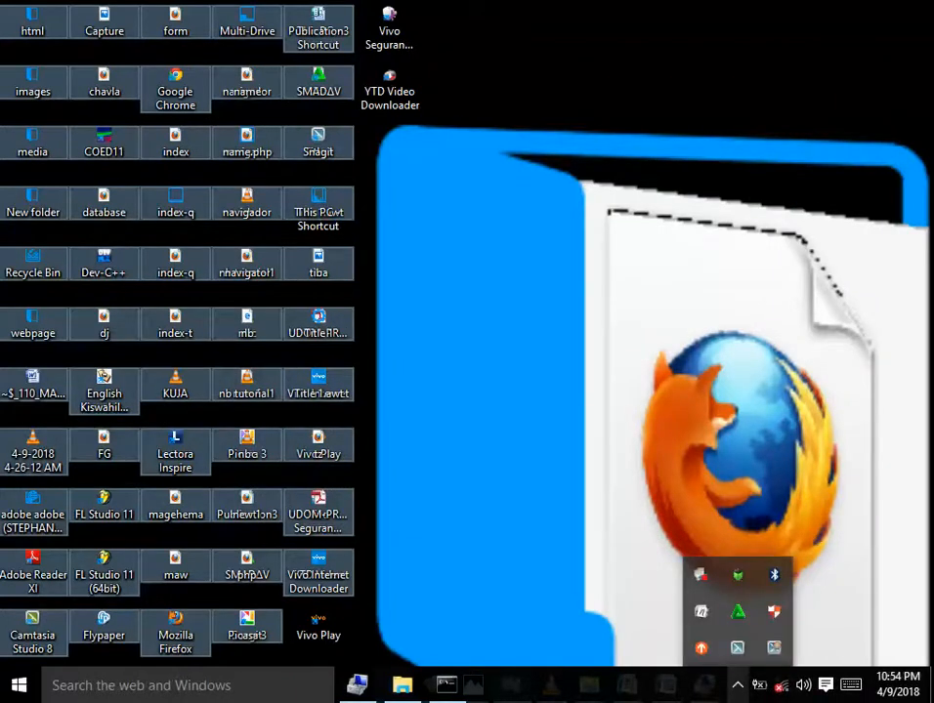